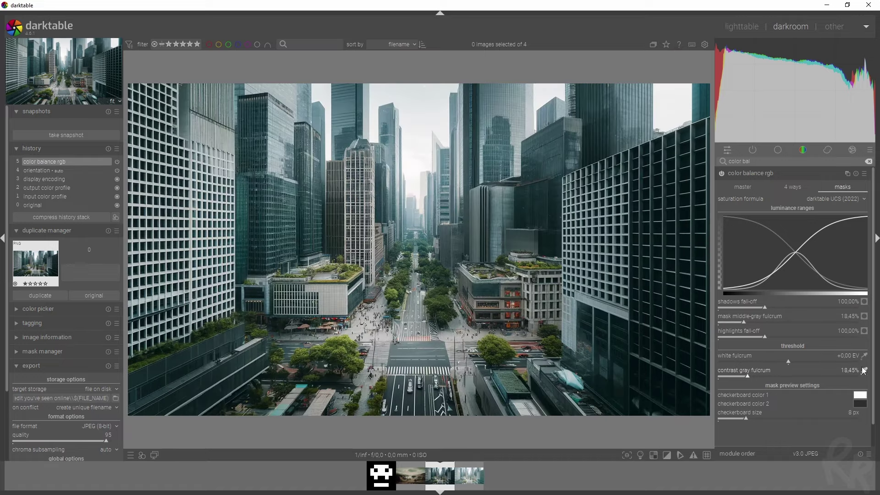
# Sample the contrast gray fulcrum from the image and set luminance to -5.19% for shadows lift, -23.70% for highlights gain and +13.80% for power
pyautogui.click(864, 370)
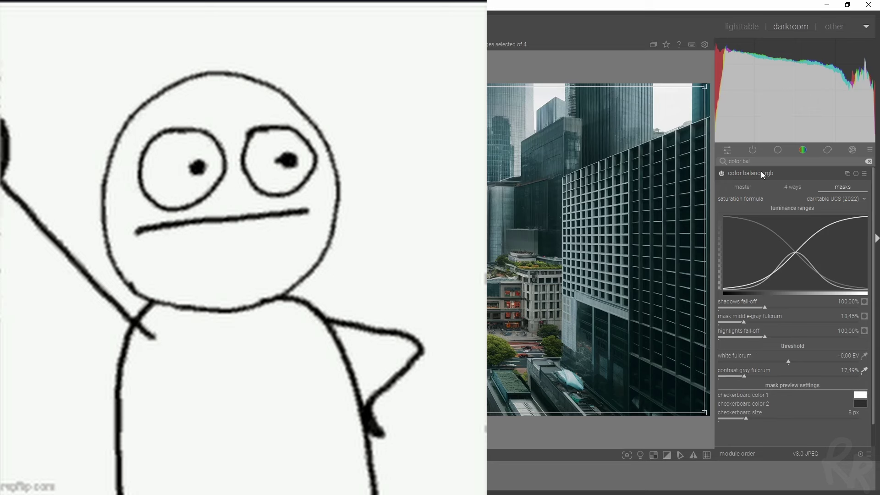
pyautogui.click(793, 187)
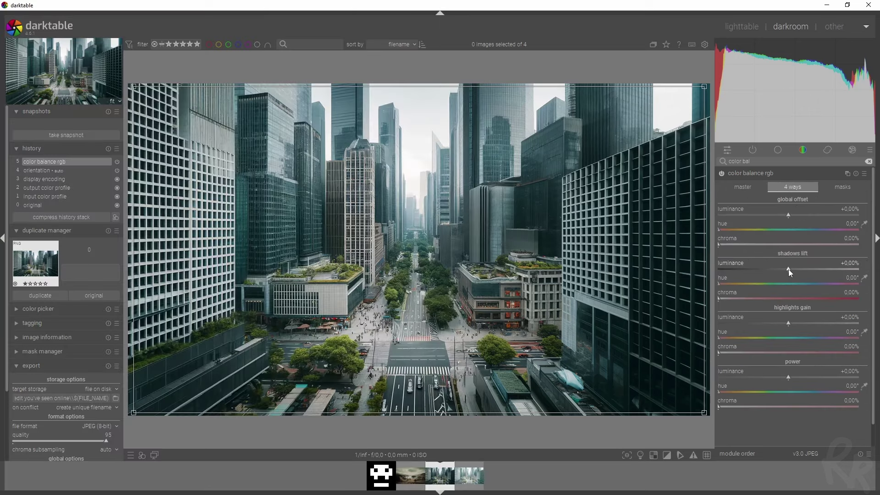
pyautogui.moveTo(788, 268)
pyautogui.mouseDown()
pyautogui.moveTo(808, 269)
pyautogui.moveTo(784, 269)
pyautogui.mouseUp()
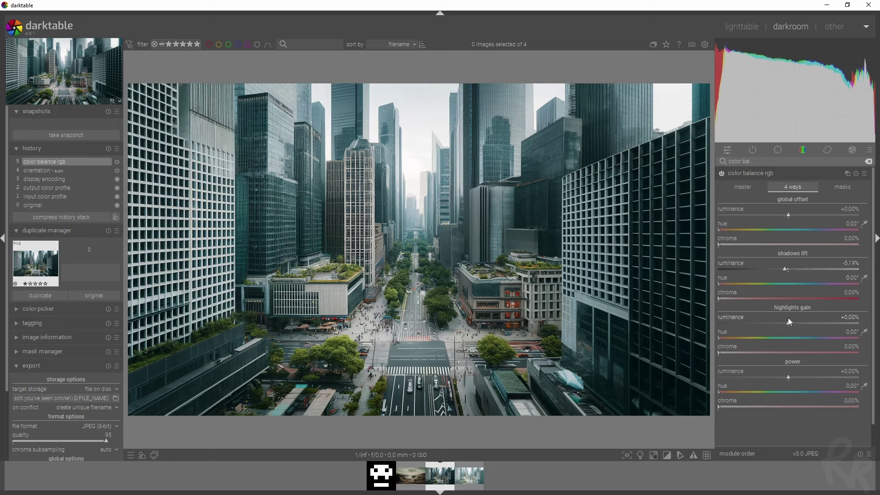
pyautogui.moveTo(789, 323); pyautogui.dragTo(754, 323)
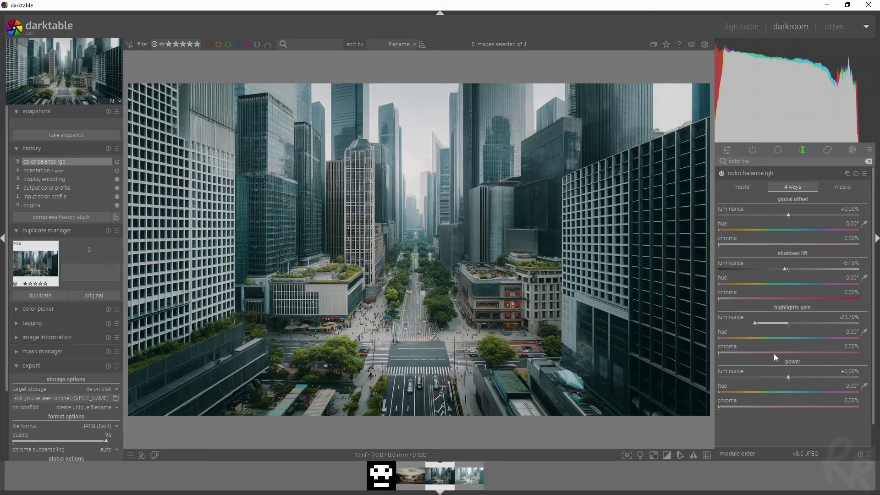
pyautogui.moveTo(790, 376); pyautogui.dragTo(826, 375)
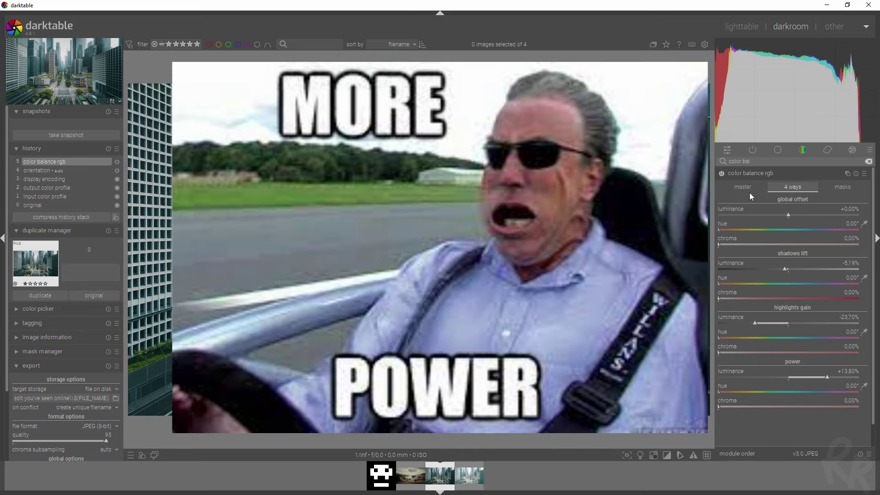
# Set the master contrast of color balance rgb to +14.61%
pyautogui.click(745, 188)
pyautogui.moveTo(788, 234); pyautogui.dragTo(810, 234)
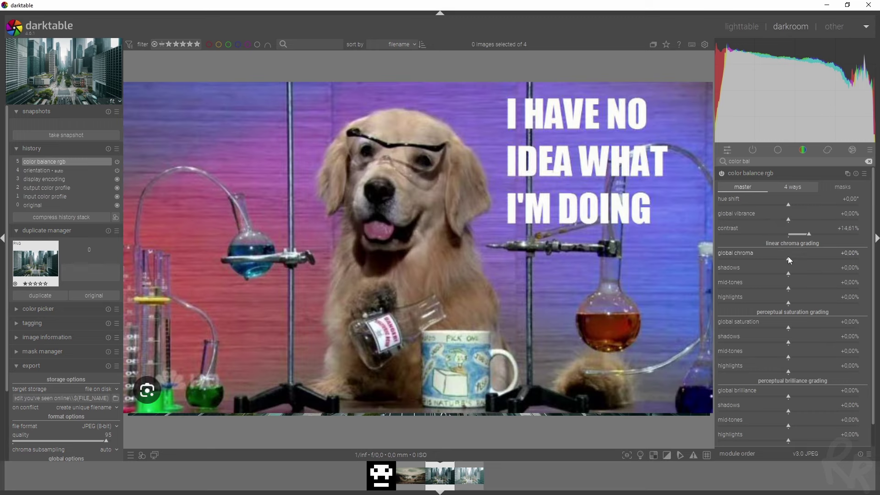
# Try a global saturation of +63.64% in the perceptual saturation grading and reset it
pyautogui.moveTo(787, 257); pyautogui.dragTo(834, 326)
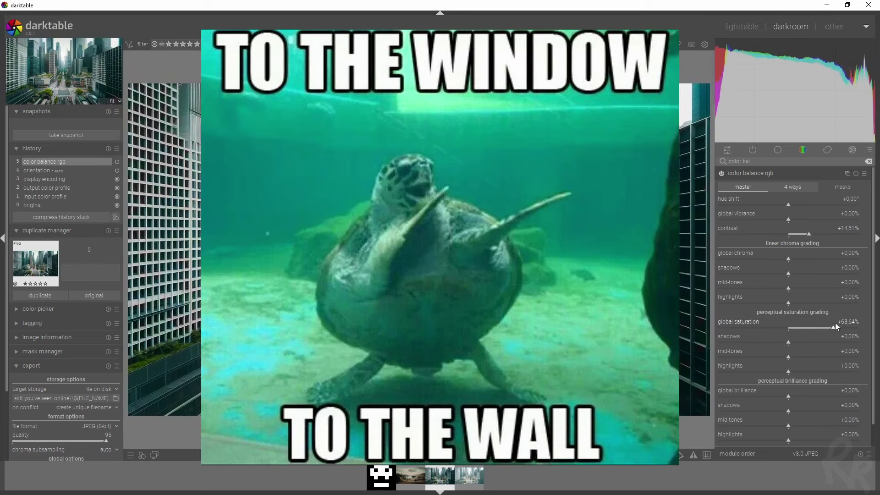
pyautogui.doubleClick(844, 323)
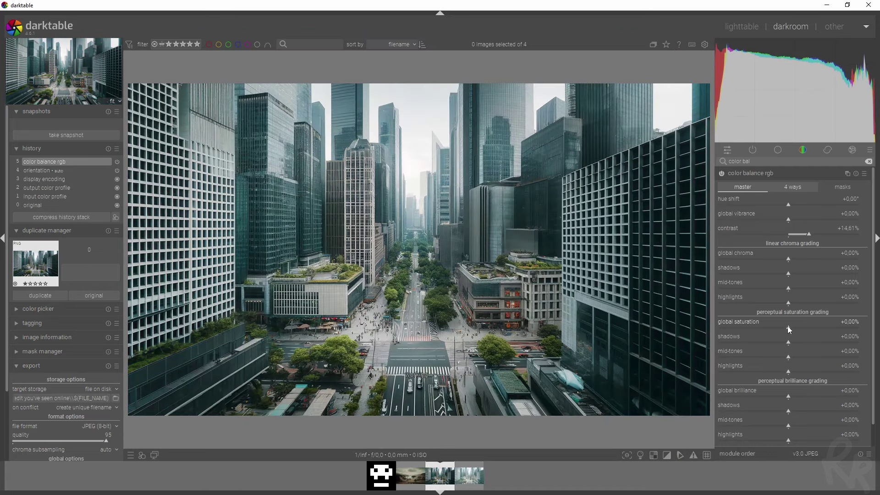
# Set the perceptual saturation grading to -32.47% for shadows, +48.70% for mid-tones and +22.08% for highlights
pyautogui.moveTo(788, 340); pyautogui.dragTo(805, 367)
pyautogui.doubleClick(779, 368)
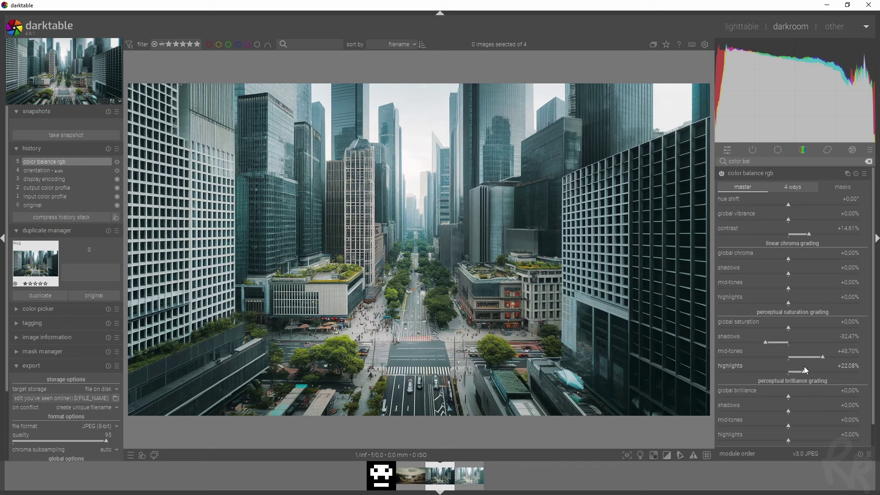
# Set perceptual brilliance to +18.18% for shadows, +27.27% for mid-tones and -12.34% for highlights, and raise the contrast to +26.62%
pyautogui.moveTo(793, 395); pyautogui.dragTo(796, 397)
pyautogui.doubleClick(796, 396)
pyautogui.moveTo(787, 436); pyautogui.dragTo(808, 425)
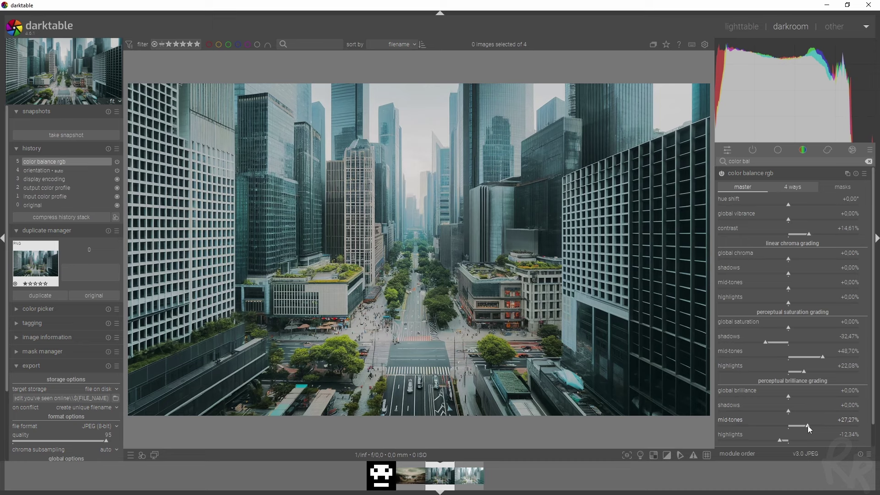
pyautogui.moveTo(788, 409); pyautogui.dragTo(798, 409)
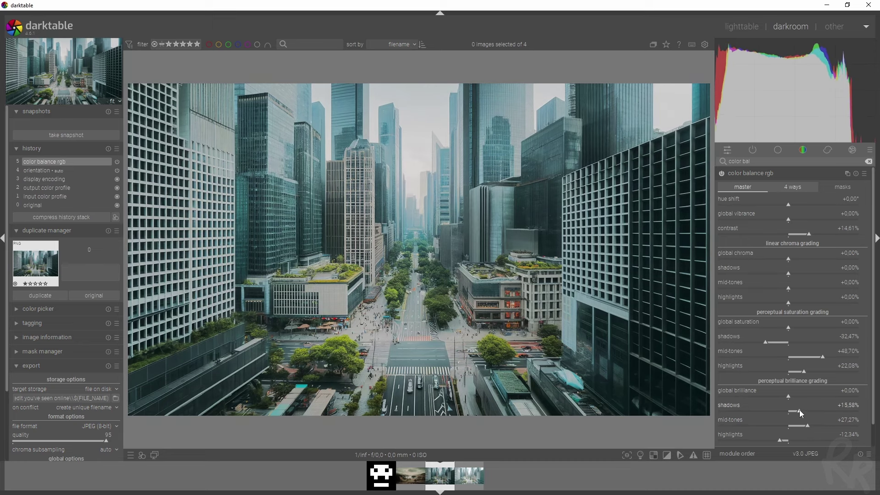
pyautogui.moveTo(799, 409); pyautogui.dragTo(802, 409)
pyautogui.moveTo(809, 234)
pyautogui.mouseDown()
pyautogui.moveTo(842, 232)
pyautogui.moveTo(826, 233)
pyautogui.mouseUp()
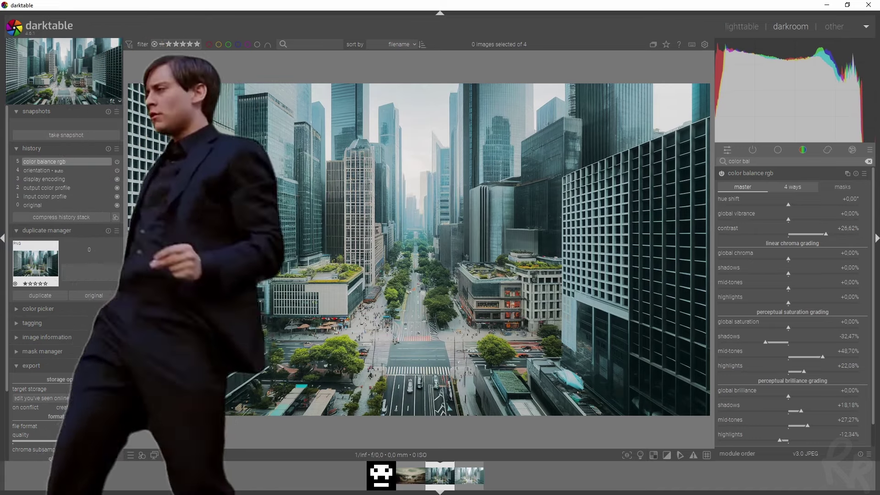
# Compare the image before and after the color balance rgb edit by switching between its history states
pyautogui.click(43, 170)
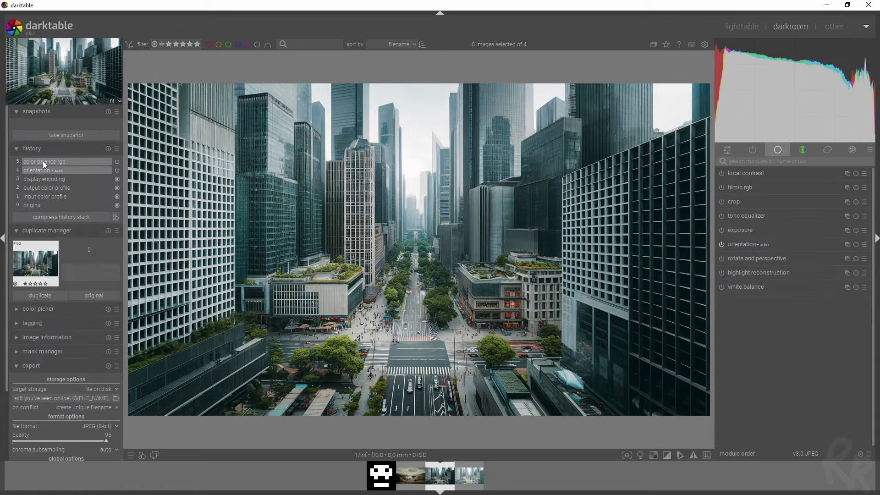
pyautogui.click(43, 162)
pyautogui.click(42, 170)
pyautogui.click(46, 162)
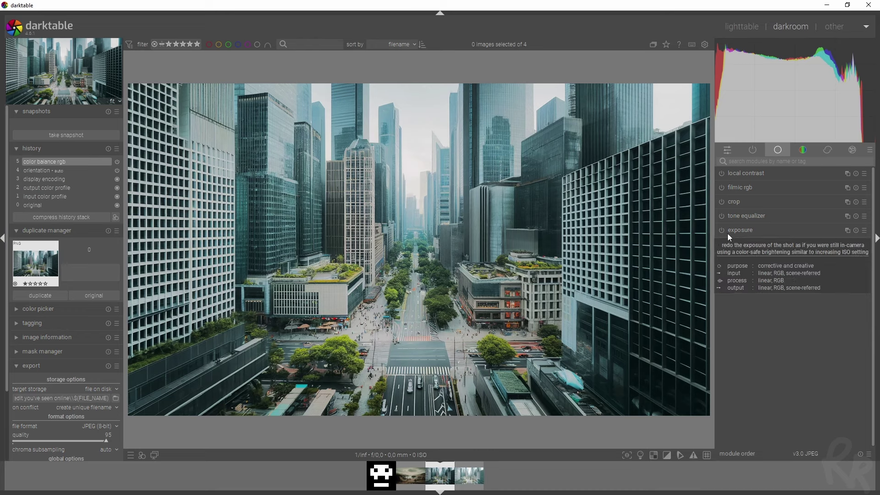
# Enable the local contrast module and set its detail to 115%
pyautogui.click(736, 174)
pyautogui.click(721, 173)
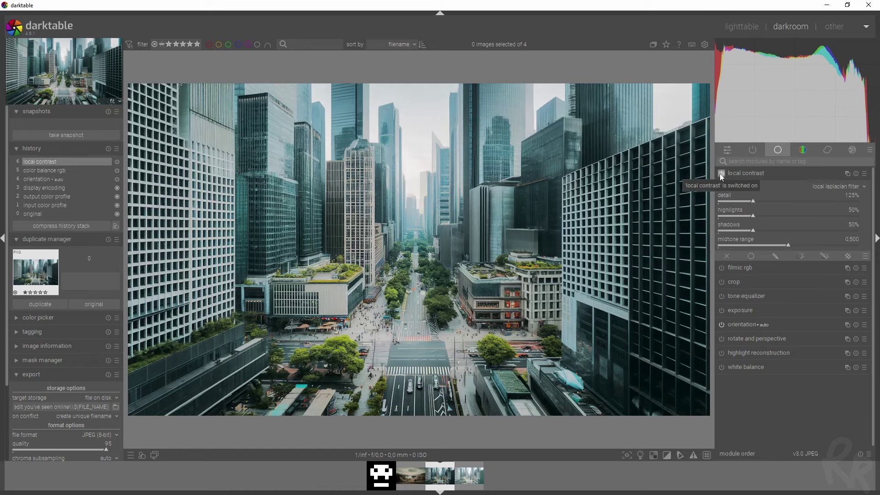
pyautogui.moveTo(749, 200)
pyautogui.mouseDown()
pyautogui.moveTo(779, 200)
pyautogui.moveTo(740, 204)
pyautogui.moveTo(749, 204)
pyautogui.mouseUp()
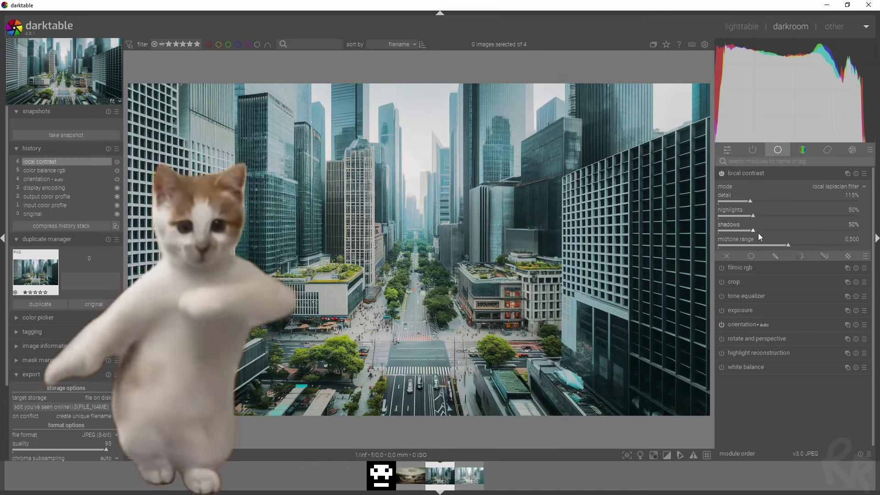
# Add a parametric mask to local contrast that selects the sky with L input from 83.0 to 100, and display the mask
pyautogui.click(799, 255)
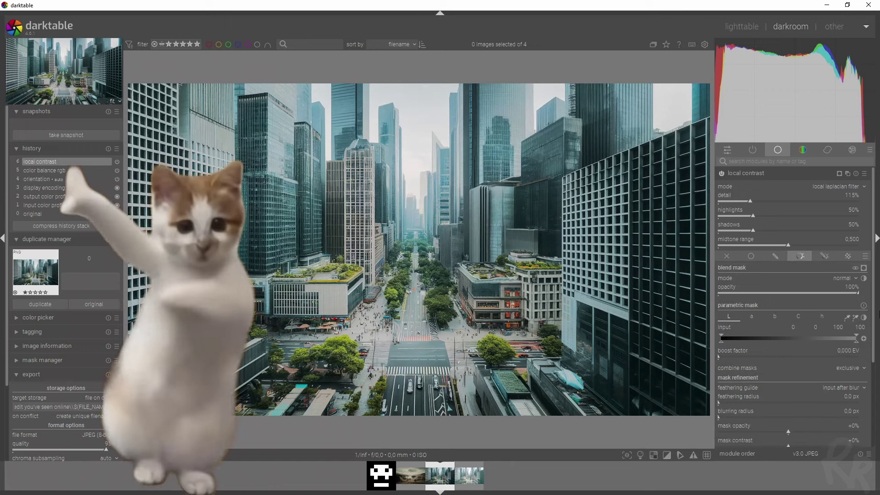
pyautogui.scroll(-2, 791, 265)
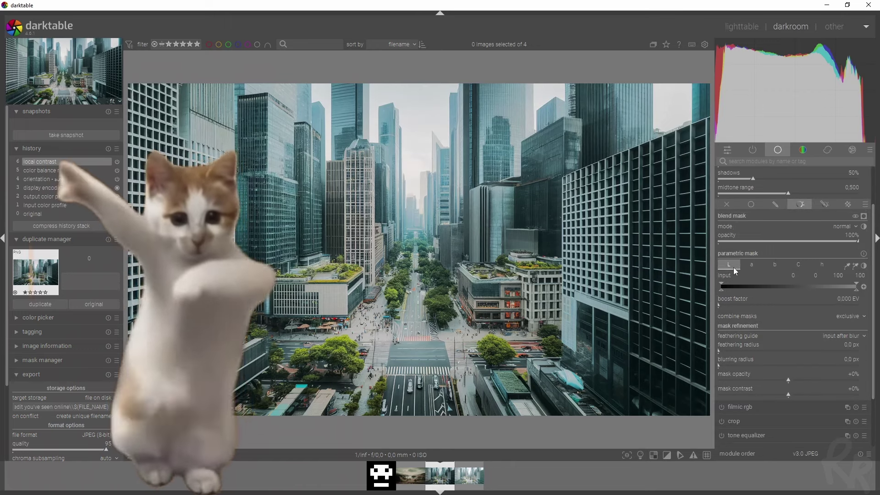
pyautogui.click(847, 266)
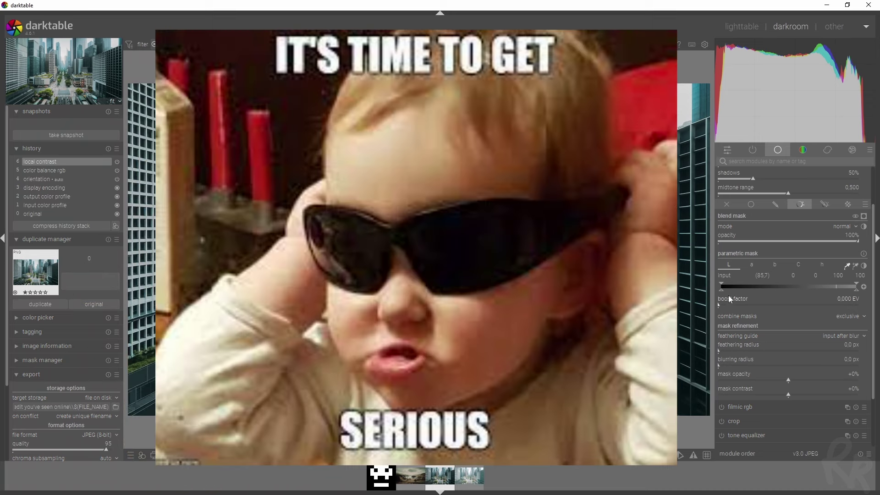
pyautogui.moveTo(725, 290); pyautogui.dragTo(832, 287)
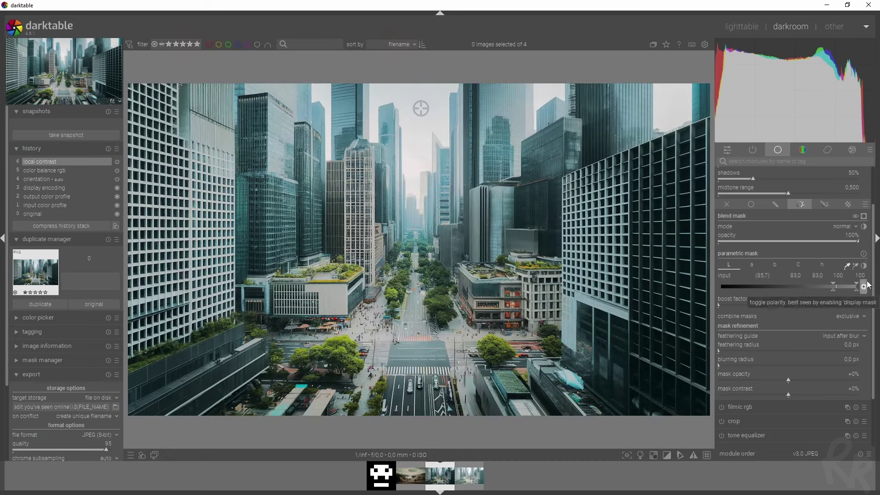
pyautogui.click(864, 217)
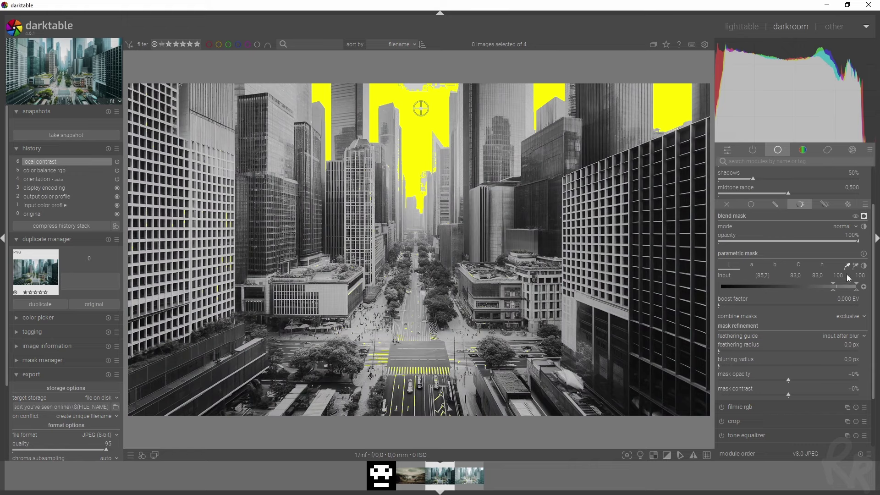
pyautogui.click(875, 274)
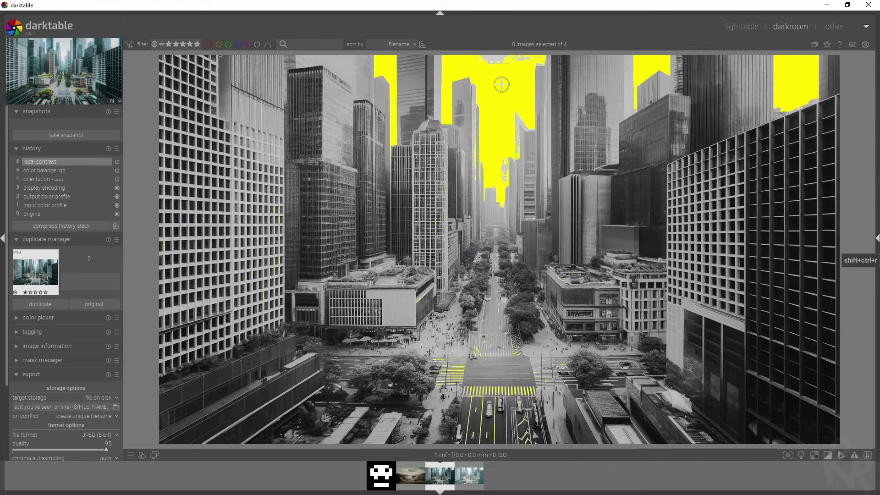
pyautogui.click(876, 241)
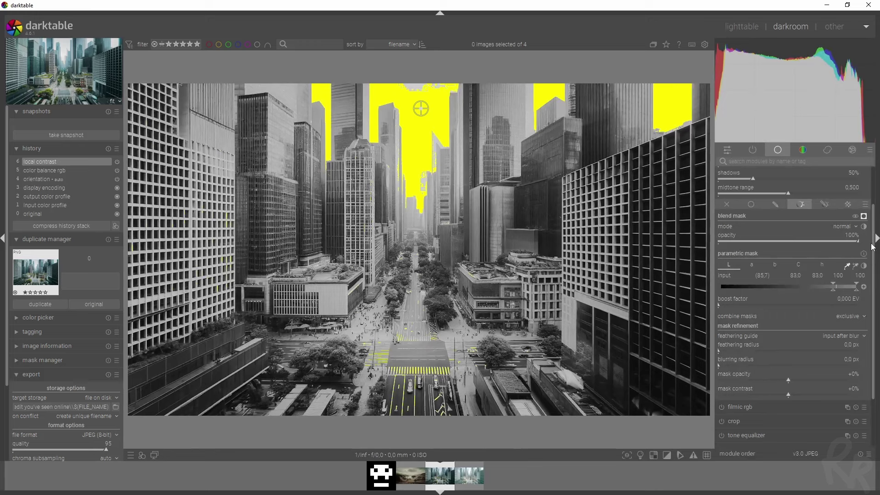
# Soften the parametric mask with a blurring radius of 10.7 px
pyautogui.click(738, 364)
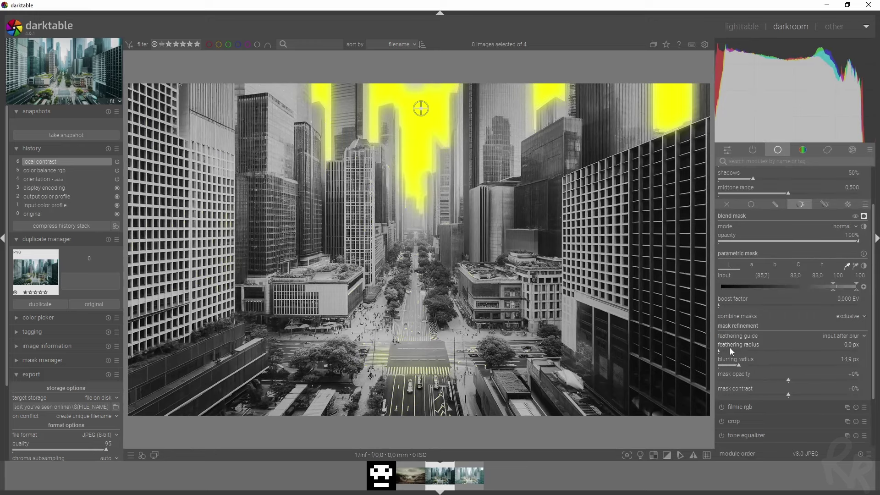
pyautogui.click(732, 365)
# Lower the local contrast detail to 86% and hide the mask overlay
pyautogui.scroll(2, 873, 305)
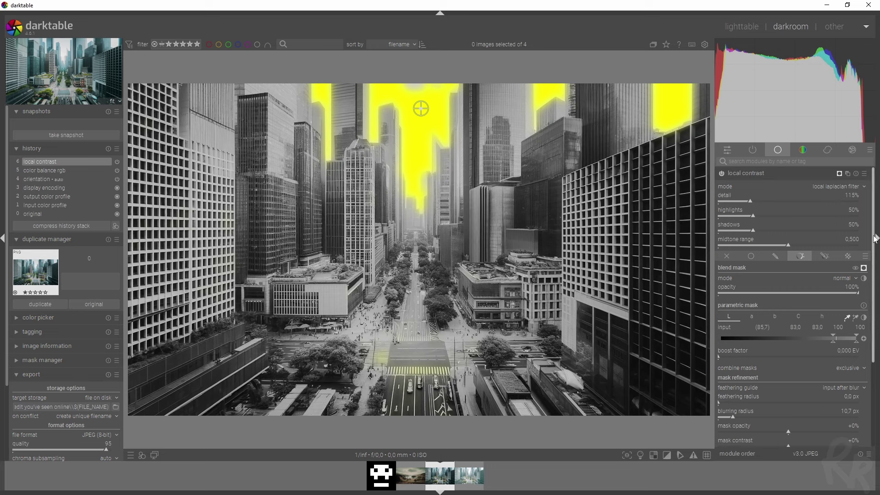
pyautogui.moveTo(747, 200)
pyautogui.mouseDown()
pyautogui.moveTo(729, 202)
pyautogui.moveTo(741, 202)
pyautogui.mouseUp()
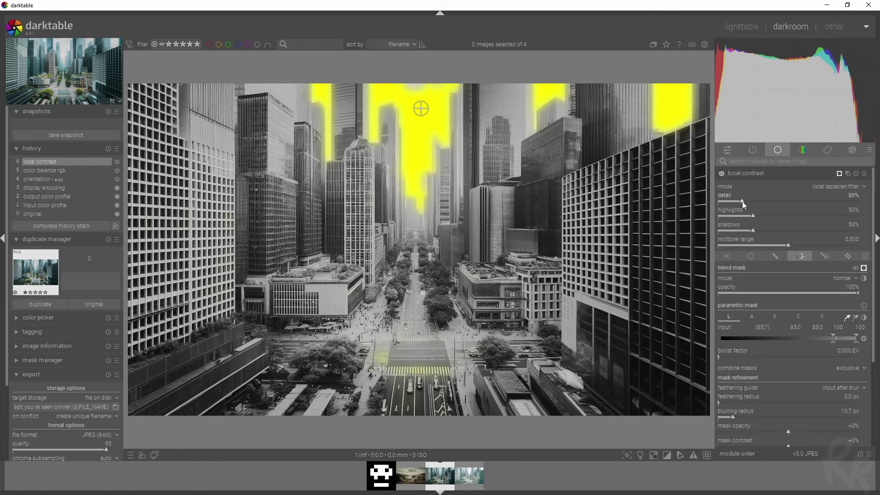
pyautogui.click(841, 172)
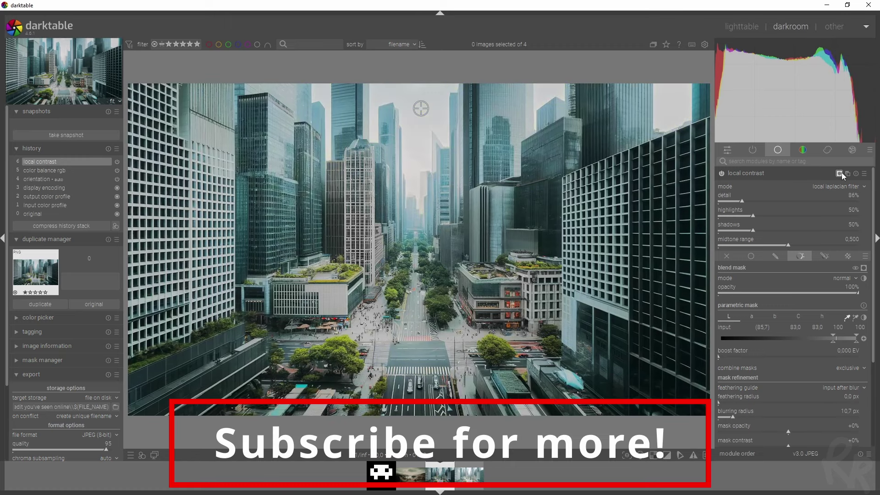
# Compare the image with and without the masked local contrast effect
pyautogui.click(719, 173)
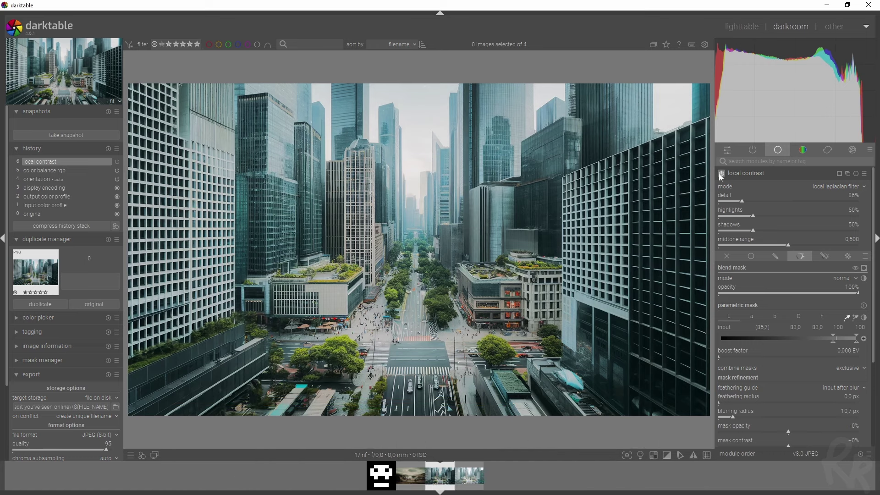
pyautogui.click(719, 173)
pyautogui.click(719, 173)
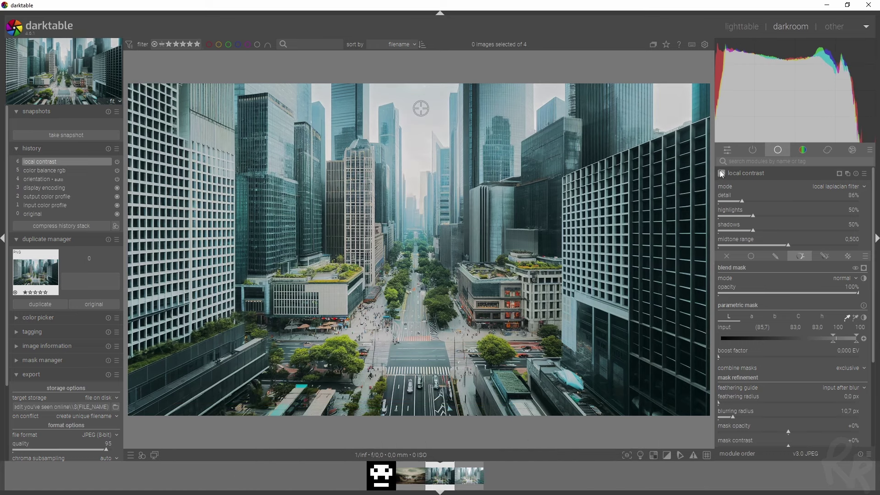
# Create a new instance of the local contrast module and set its detail to 140%
pyautogui.click(847, 173)
pyautogui.click(825, 181)
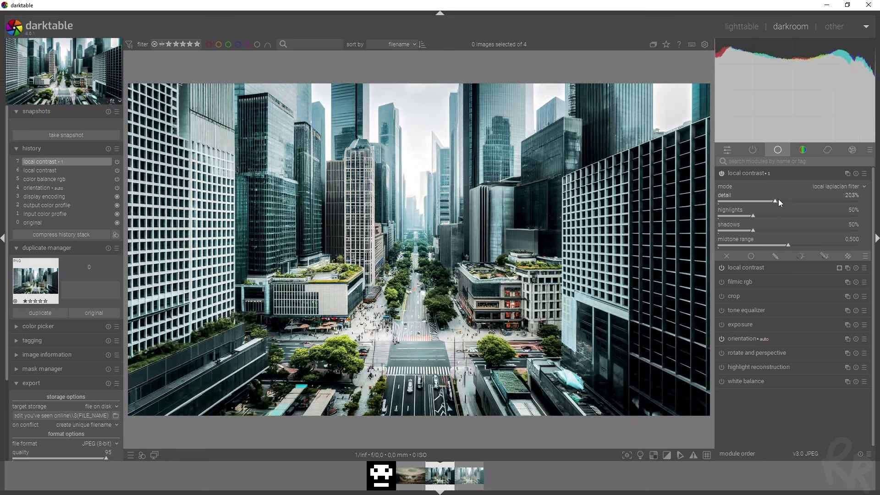
pyautogui.moveTo(778, 199); pyautogui.dragTo(757, 201)
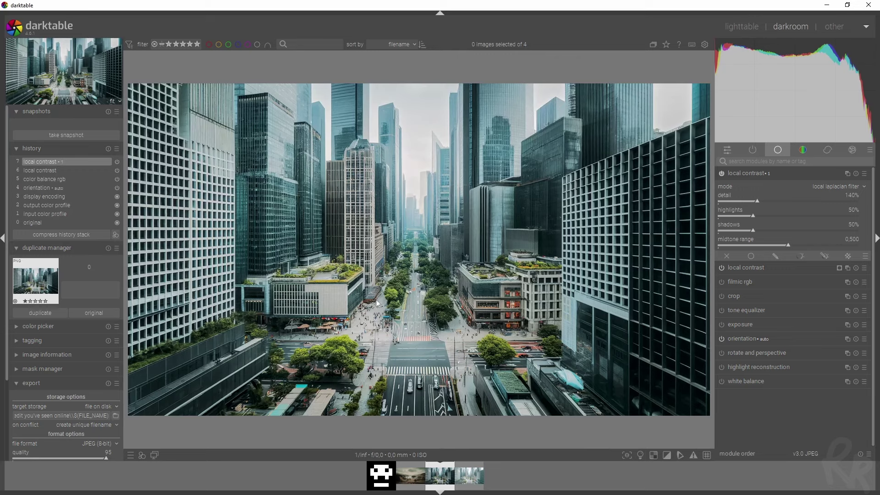
# Check the whole image in a smaller view with the color assessment border, and turn the border off again
pyautogui.scroll(-2, 400, 289)
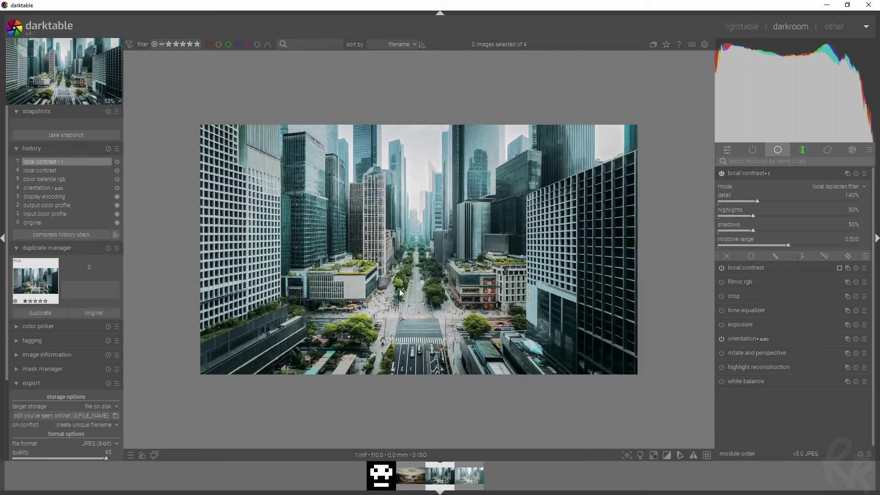
pyautogui.click(644, 456)
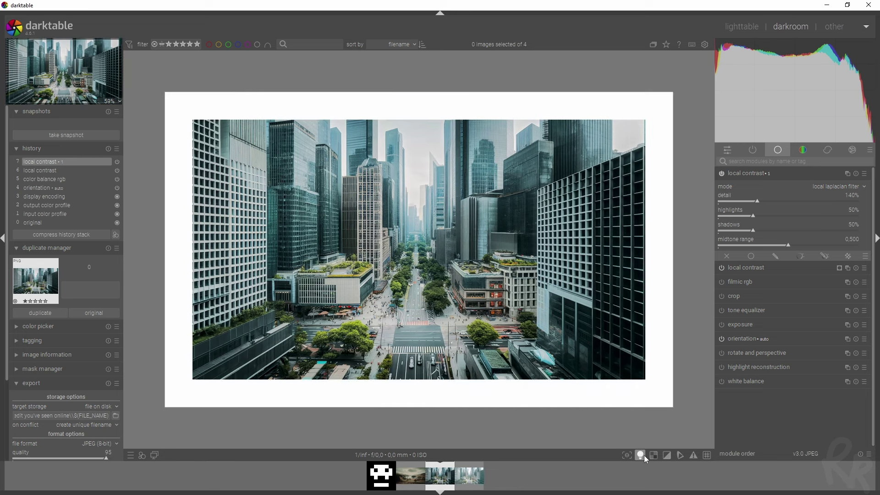
pyautogui.click(644, 455)
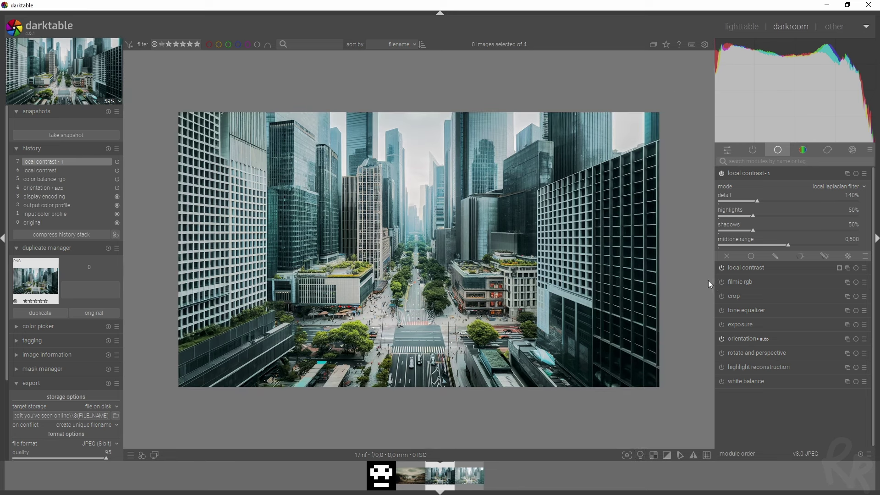
# Add a drawn mask to the second local contrast instance by brushing over the buildings and street, with the brush enlarged to about 21.76%
pyautogui.click(773, 257)
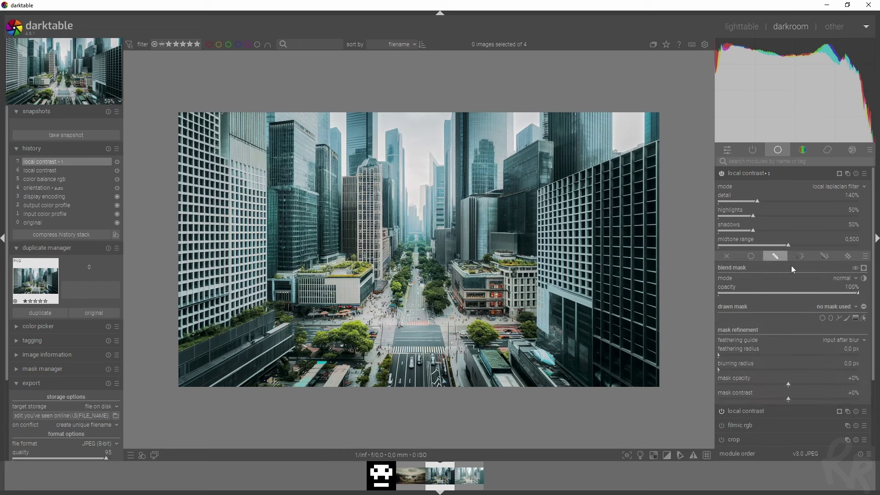
pyautogui.click(846, 318)
pyautogui.scroll(10, 501, 279)
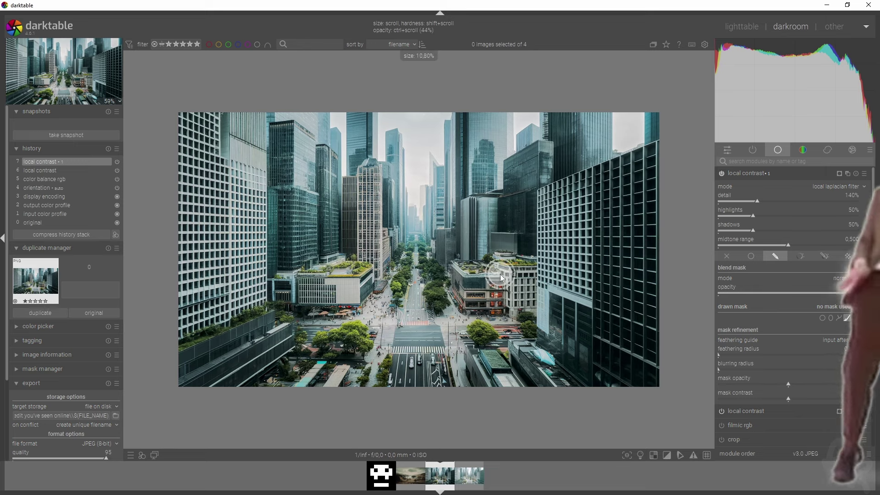
pyautogui.scroll(7, 499, 274)
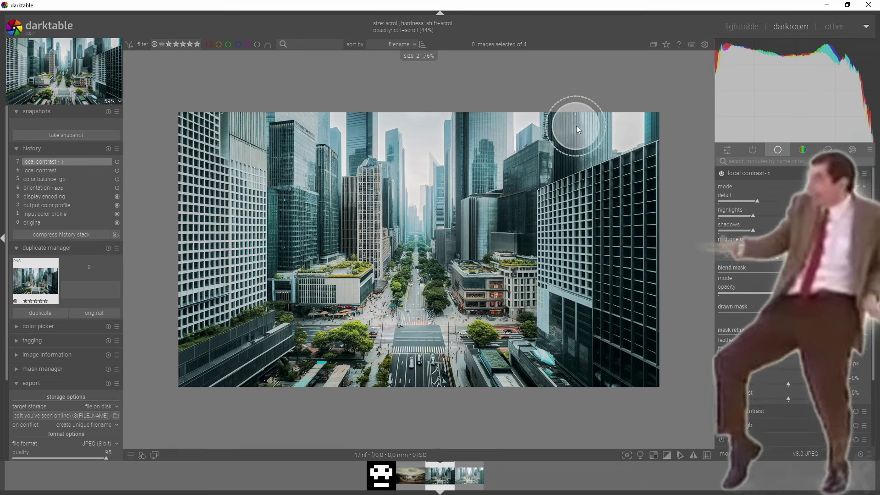
pyautogui.moveTo(585, 131)
pyautogui.mouseDown()
pyautogui.moveTo(573, 167)
pyautogui.moveTo(570, 140)
pyautogui.moveTo(555, 155)
pyautogui.moveTo(541, 152)
pyautogui.moveTo(545, 180)
pyautogui.moveTo(571, 187)
pyautogui.moveTo(634, 170)
pyautogui.mouseUp()
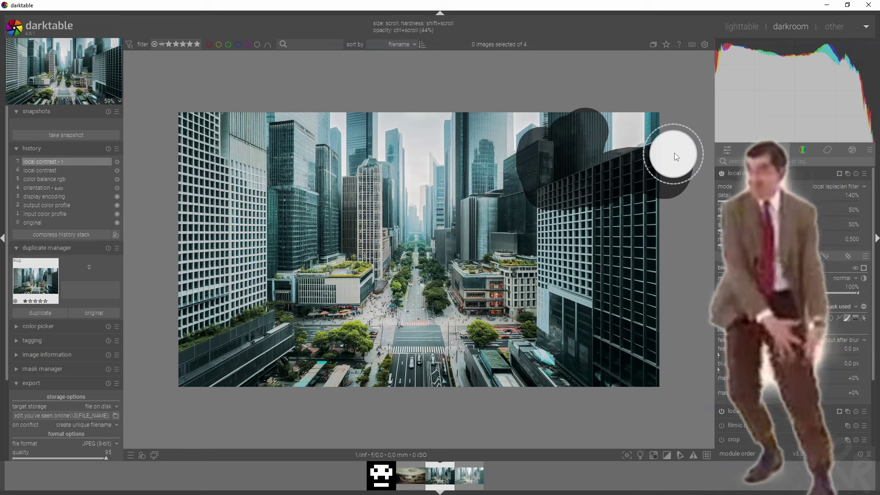
pyautogui.moveTo(675, 125)
pyautogui.mouseDown()
pyautogui.moveTo(640, 280)
pyautogui.moveTo(644, 374)
pyautogui.moveTo(444, 355)
pyautogui.moveTo(313, 362)
pyautogui.moveTo(591, 371)
pyautogui.moveTo(188, 375)
pyautogui.moveTo(196, 137)
pyautogui.moveTo(264, 139)
pyautogui.moveTo(303, 128)
pyautogui.moveTo(315, 159)
pyautogui.moveTo(321, 234)
pyautogui.mouseUp()
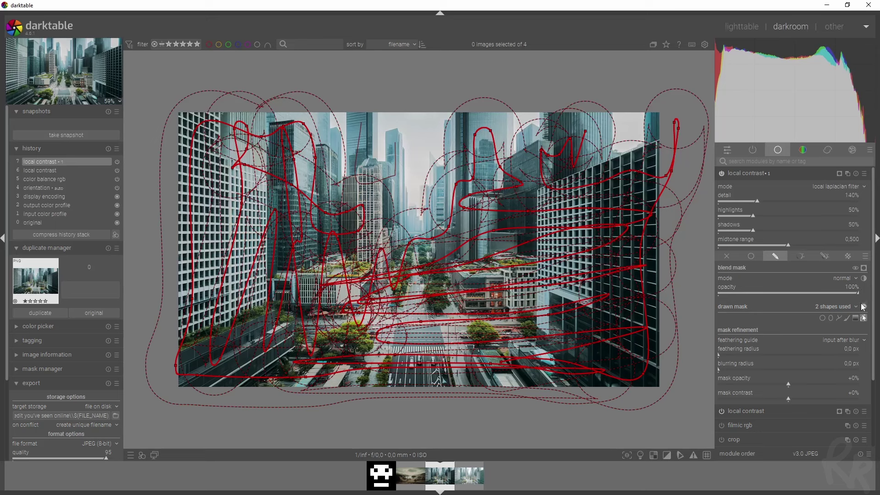
pyautogui.click(863, 318)
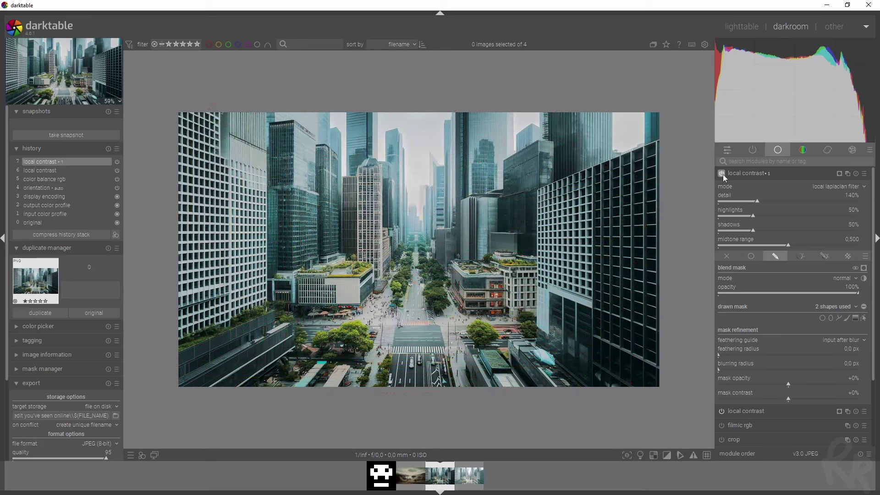
# Set the second local contrast instance's detail to 200% and its mask feathering radius to 49.5 px
pyautogui.moveTo(770, 198); pyautogui.dragTo(774, 199)
pyautogui.moveTo(739, 348); pyautogui.dragTo(746, 353)
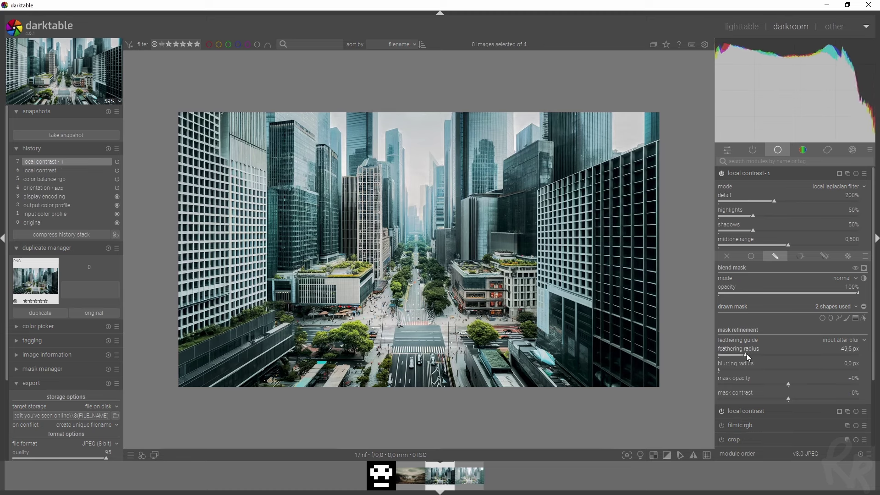
# Compare the image with and without the second local contrast instance, leave it enabled, and collapse the module
pyautogui.click(721, 177)
pyautogui.click(720, 177)
pyautogui.click(720, 177)
pyautogui.click(720, 177)
pyautogui.click(720, 177)
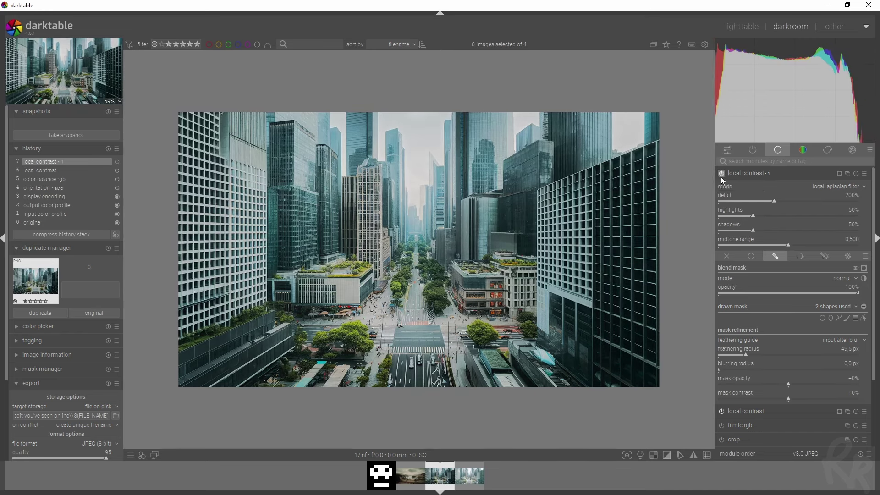
pyautogui.click(721, 177)
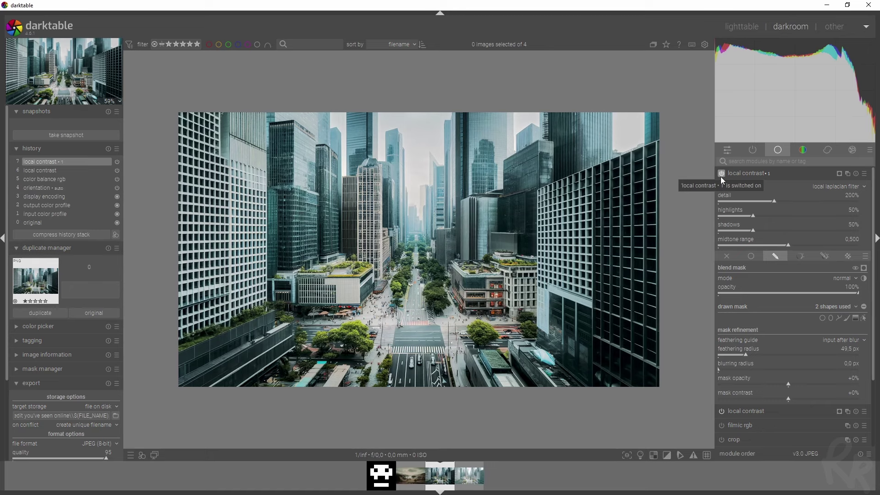
pyautogui.click(751, 173)
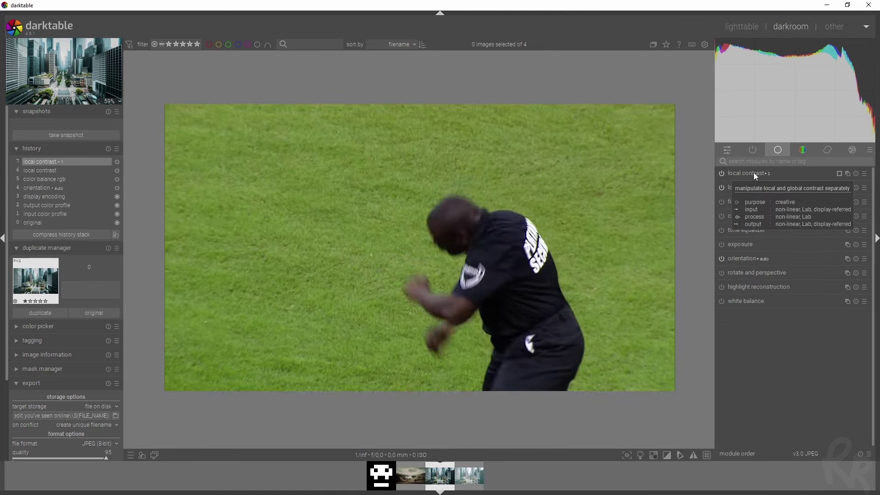
# With the color assessment border on, snapshot the finished edit and compare it against the orientation state in the history
pyautogui.click(639, 456)
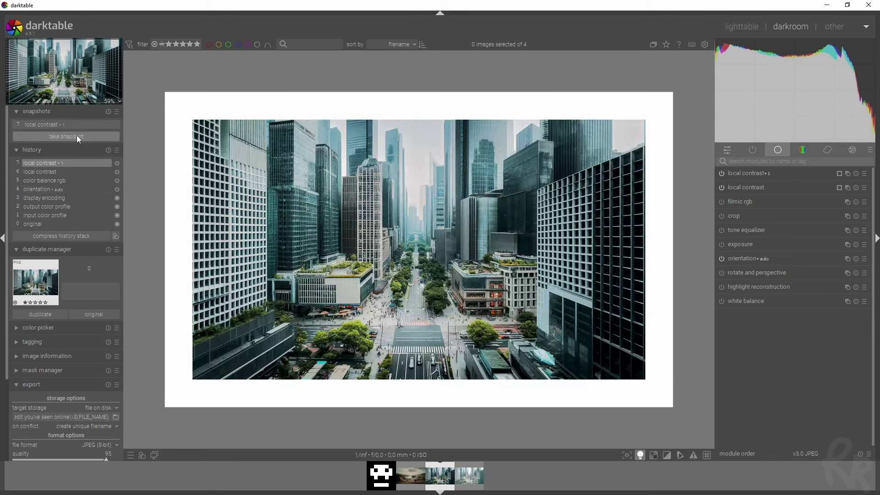
pyautogui.click(76, 135)
pyautogui.click(62, 124)
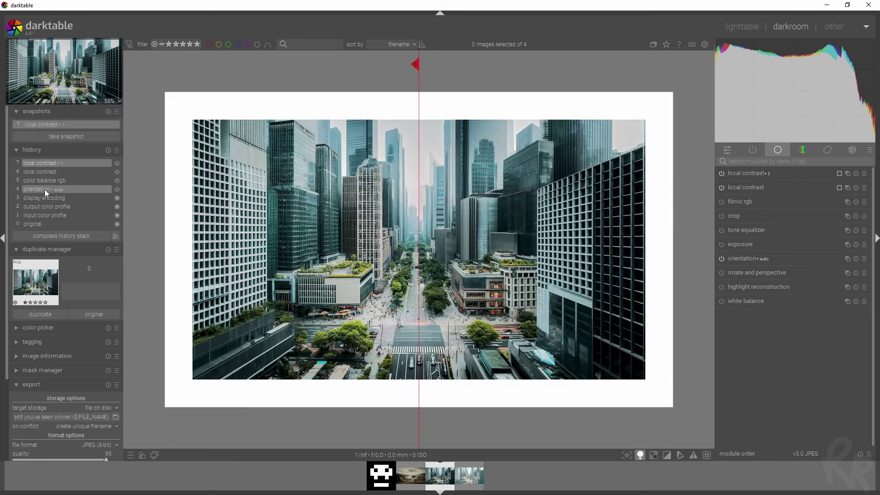
pyautogui.click(45, 189)
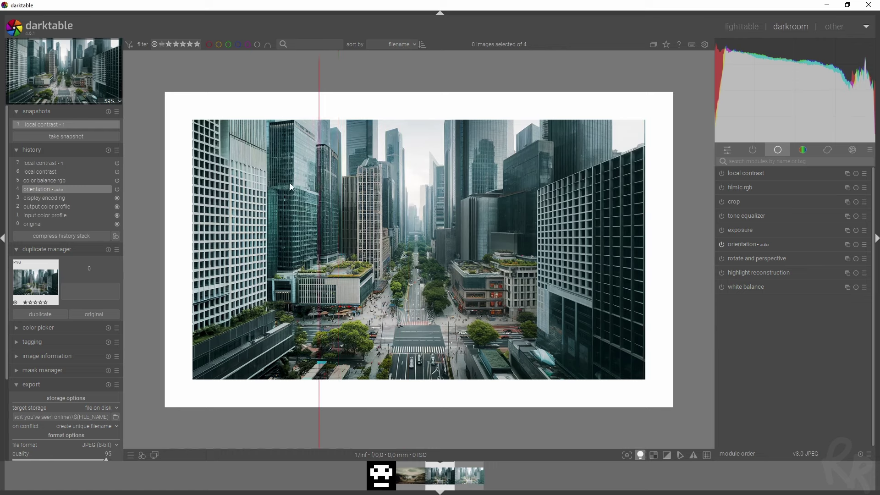